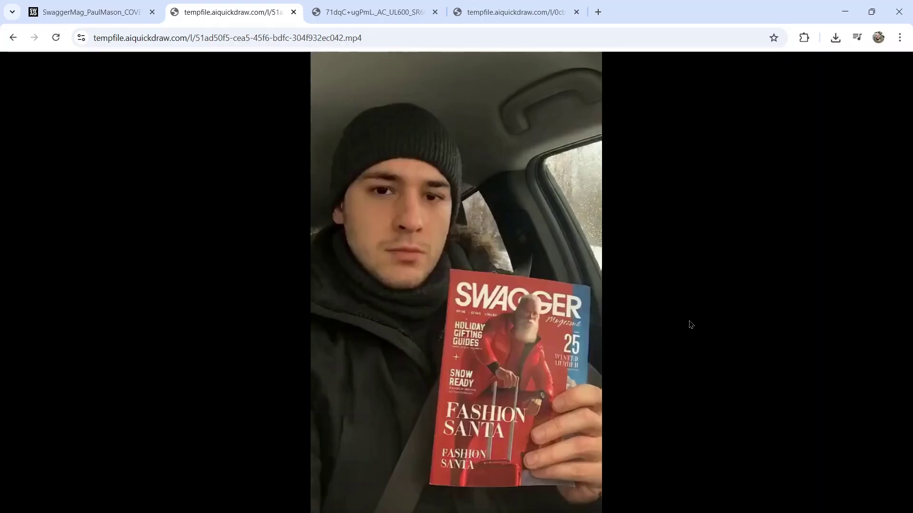
View the Swagger magazine cover, then play the example video of a man holding it
{"action": "key", "text": "ctrl+shift+Tab"}
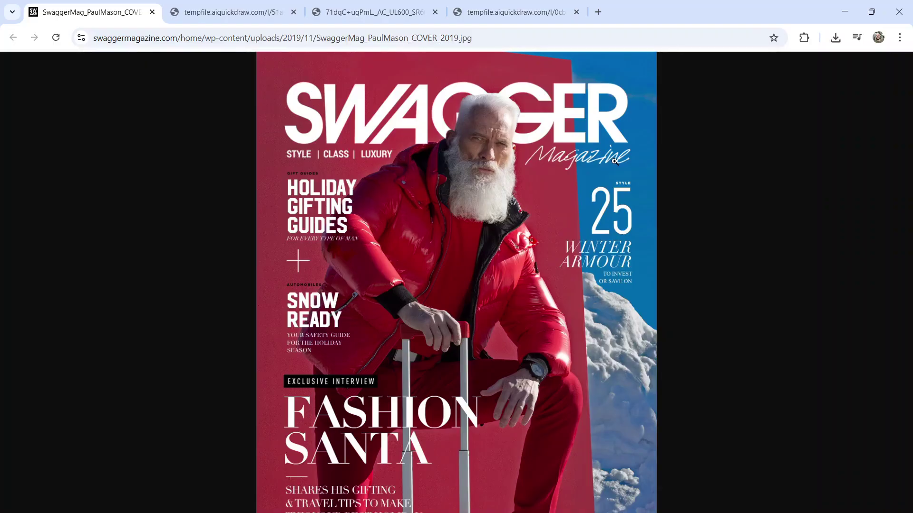
{"action": "key", "text": "ctrl+Tab"}
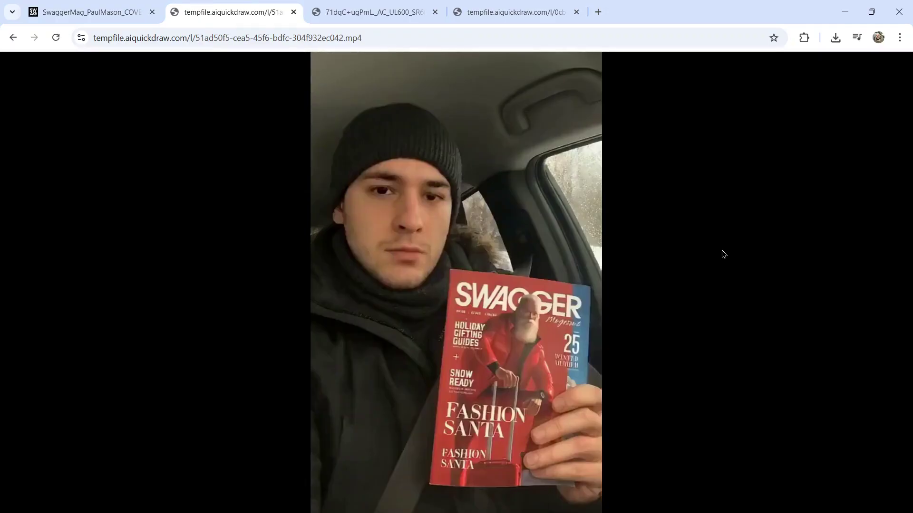
{"action": "key", "text": "space"}
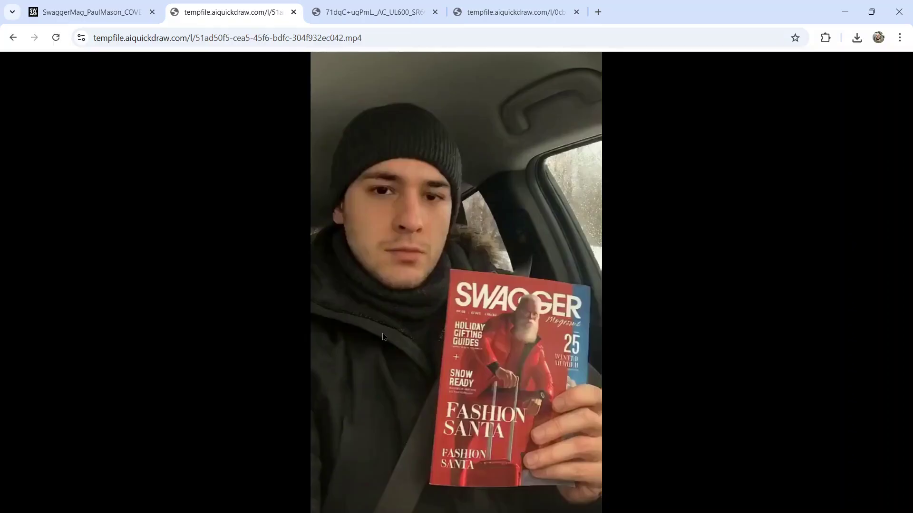
{"action": "left_click", "coordinate": [385, 337]}
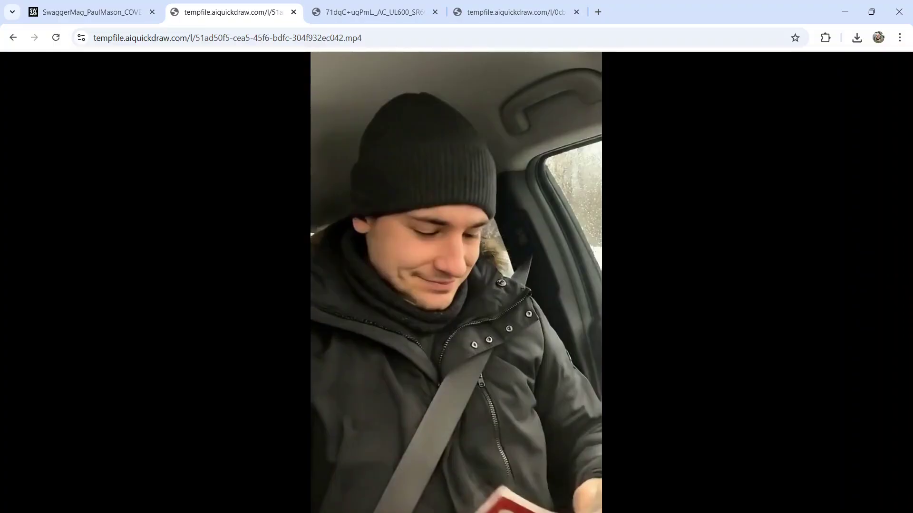
View the Friends T-shirt image, then switch to the video of a woman wearing it
{"action": "key", "text": "ctrl+Tab"}
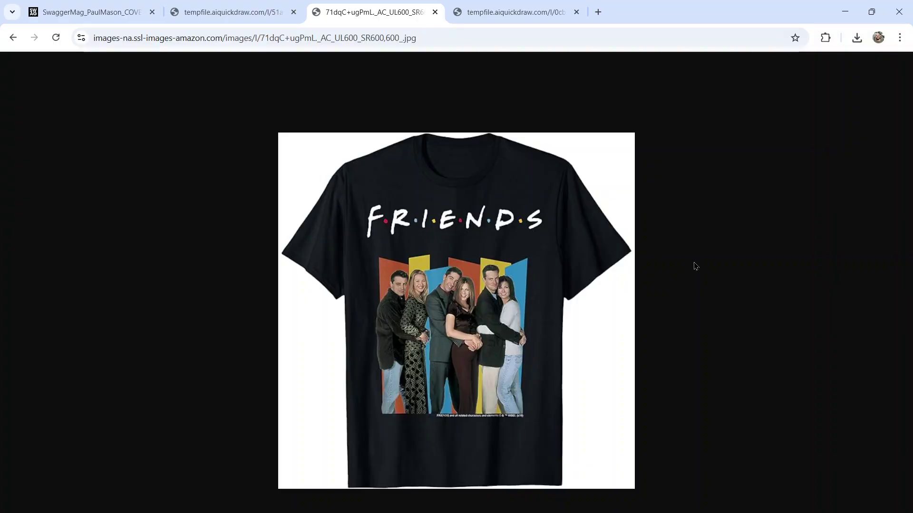
{"action": "key", "text": "ctrl+Tab"}
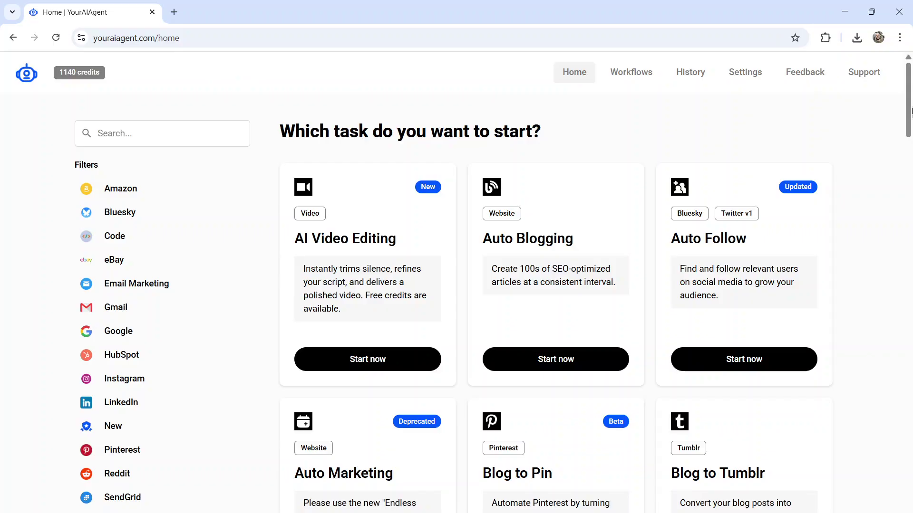
Scroll the YourAIAgent home page down until the UGC Ads card is visible
{"action": "left_click_drag", "start_coordinate": [911, 112], "coordinate": [909, 476]}
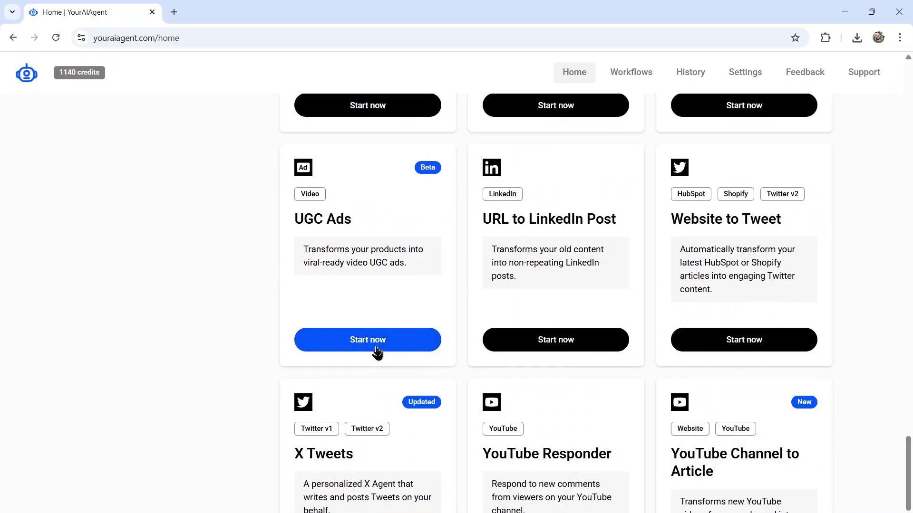
Start the UGC Ads task from its card to reach its description page
{"action": "left_click", "coordinate": [376, 351]}
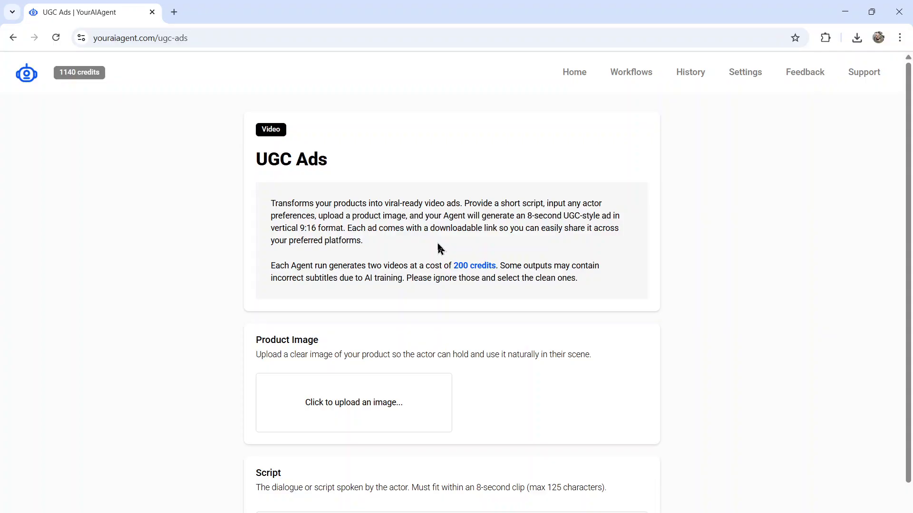
{"action": "left_click_drag", "start_coordinate": [318, 216], "coordinate": [394, 215]}
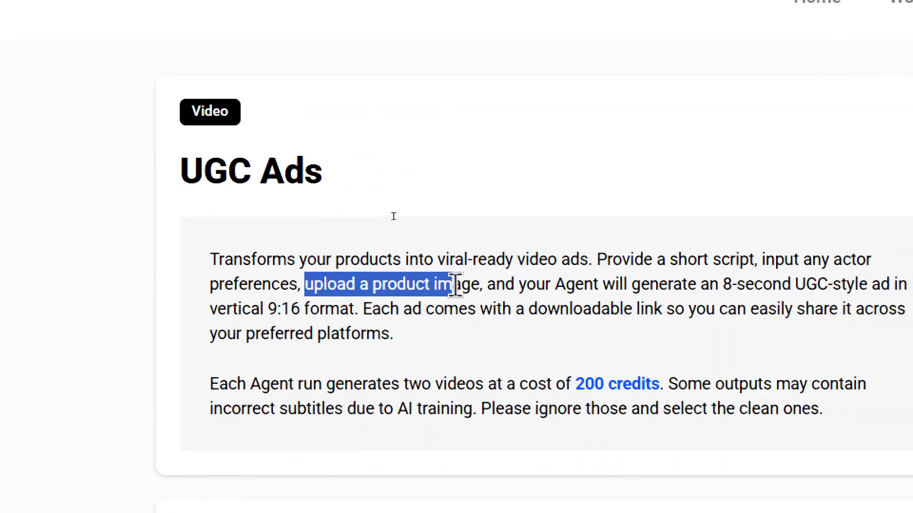
{"action": "left_click_drag", "start_coordinate": [456, 285], "coordinate": [479, 284]}
{"action": "left_click", "coordinate": [460, 299]}
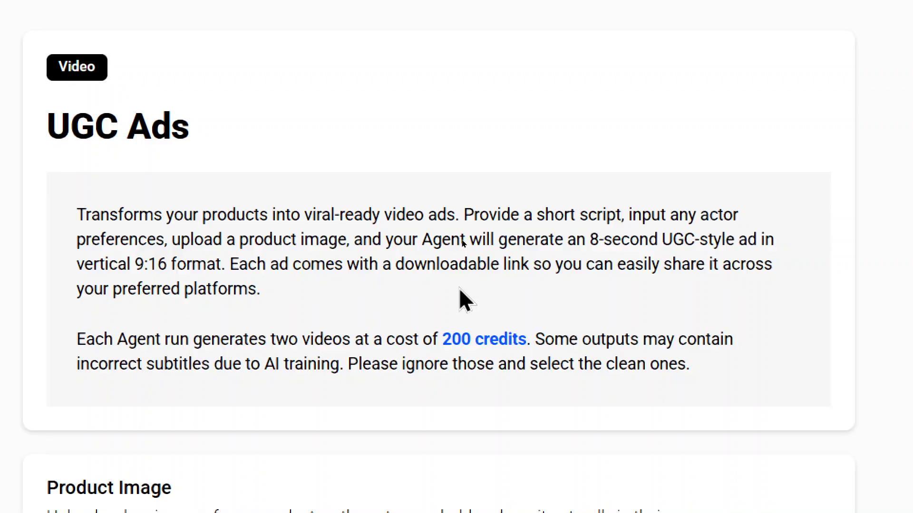
{"action": "scroll", "coordinate": [459, 288], "scroll_direction": "down", "scroll_amount": 2}
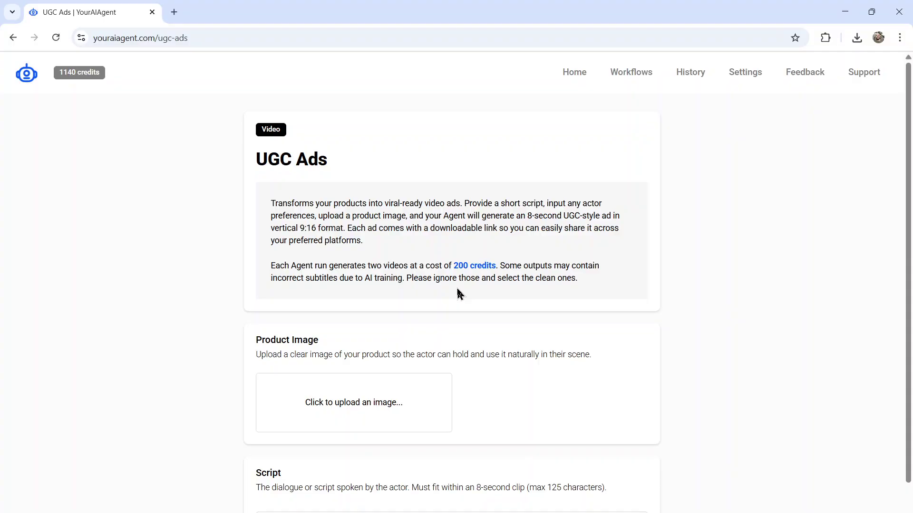
Scroll down to review the Tropicana orange juice script and Start Agent button
{"action": "scroll", "coordinate": [459, 294], "scroll_direction": "down", "scroll_amount": 2}
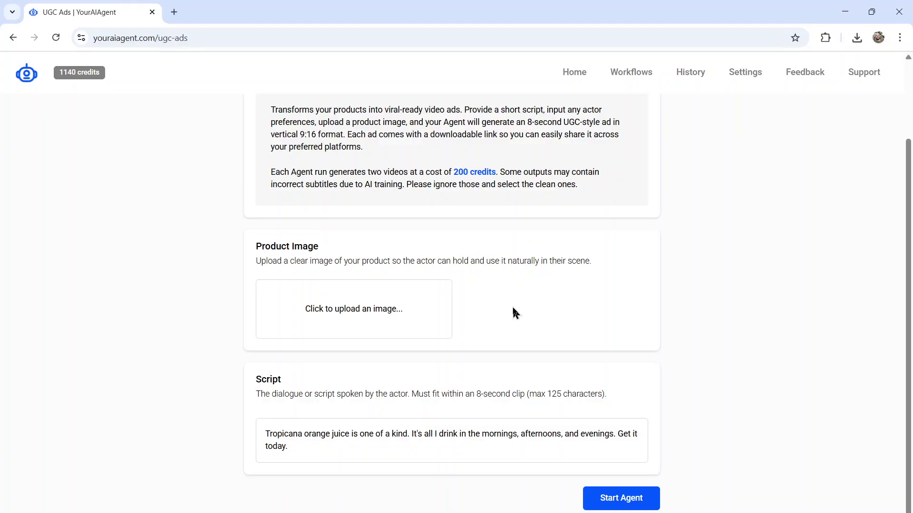
{"action": "type", "text": "trop"}
{"action": "type", "text": "tropicana"}
Save the Tropicana Smooth Orange 300ml bottle image from Google search as 640x640.jpg
{"action": "left_click", "coordinate": [326, 323]}
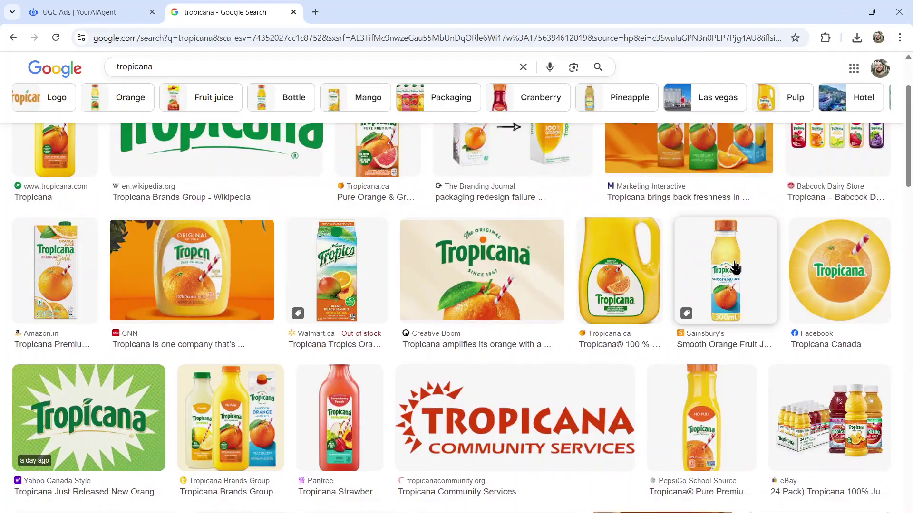
{"action": "left_click", "coordinate": [728, 274]}
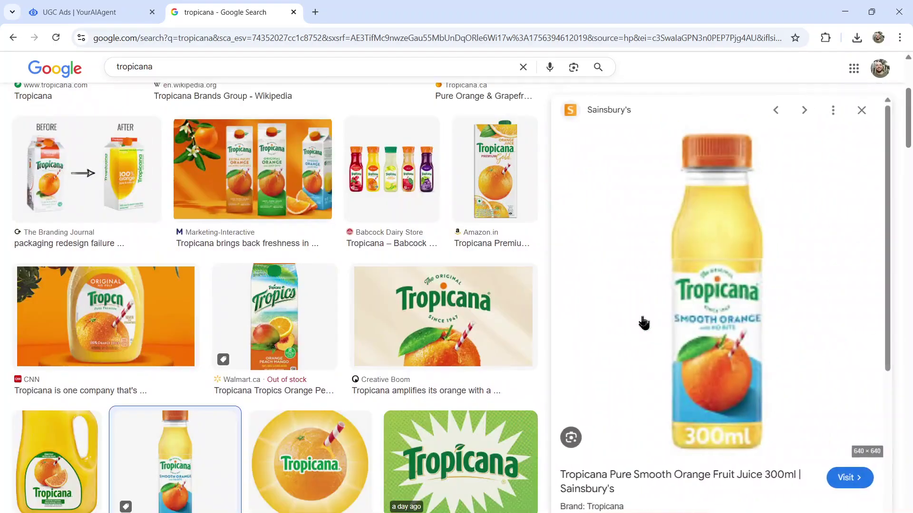
{"action": "right_click", "coordinate": [717, 257]}
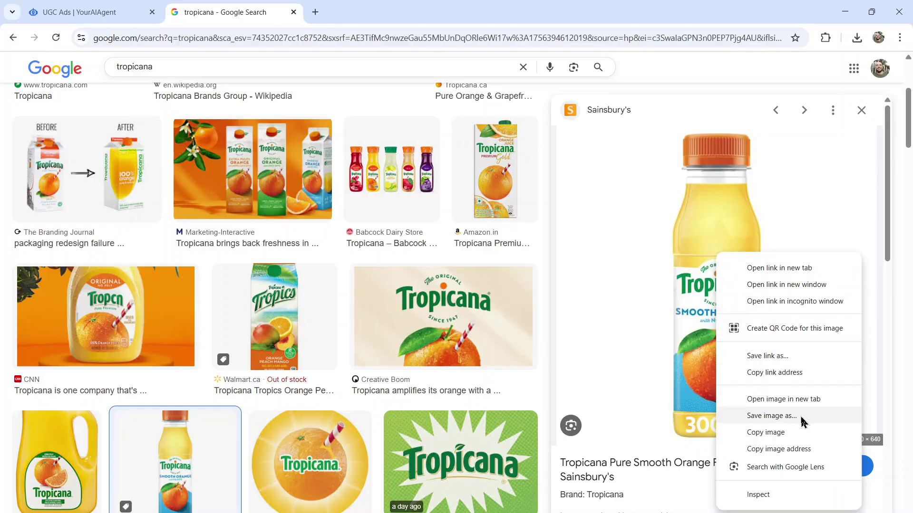
{"action": "left_click", "coordinate": [779, 416]}
{"action": "left_click", "coordinate": [671, 423]}
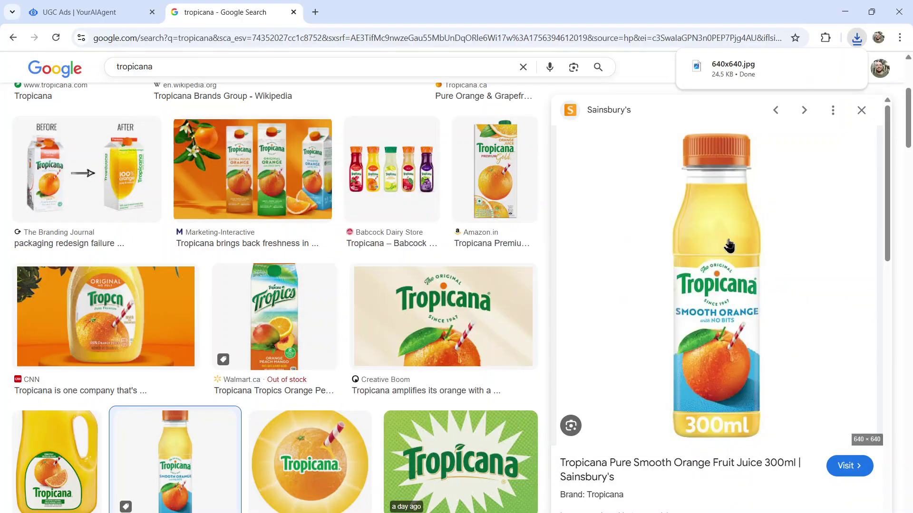
Upload 640x640.jpg as the UGC ad's product image and check the script's ending
{"action": "key", "text": "ctrl+Tab"}
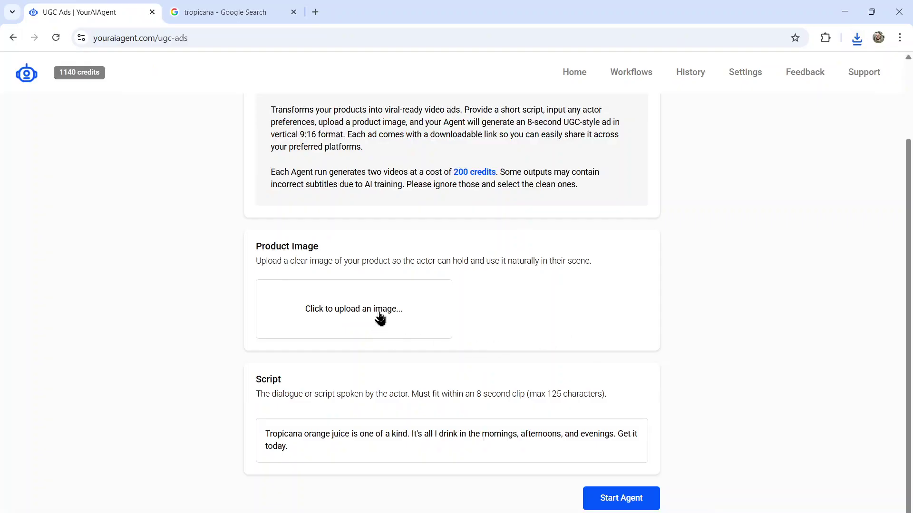
{"action": "left_click", "coordinate": [379, 317]}
{"action": "left_click", "coordinate": [447, 270]}
{"action": "left_click", "coordinate": [666, 422]}
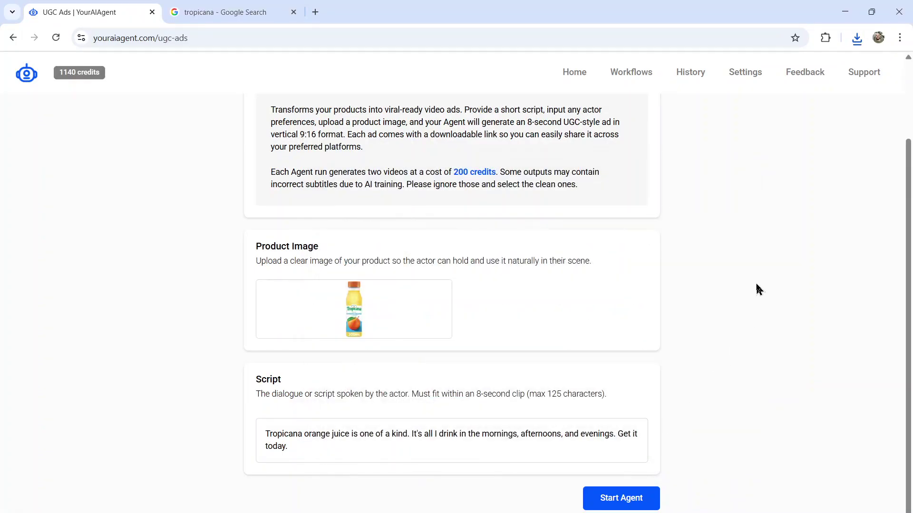
{"action": "left_click", "coordinate": [433, 452]}
Launch the agent and open the completed UGC Ads #1 run with its two video links
{"action": "left_click", "coordinate": [620, 499]}
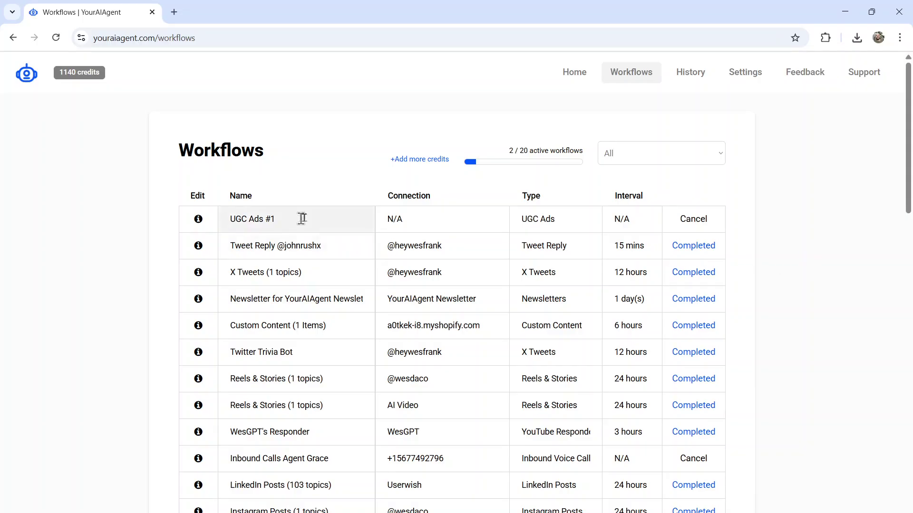
{"action": "left_click", "coordinate": [198, 220]}
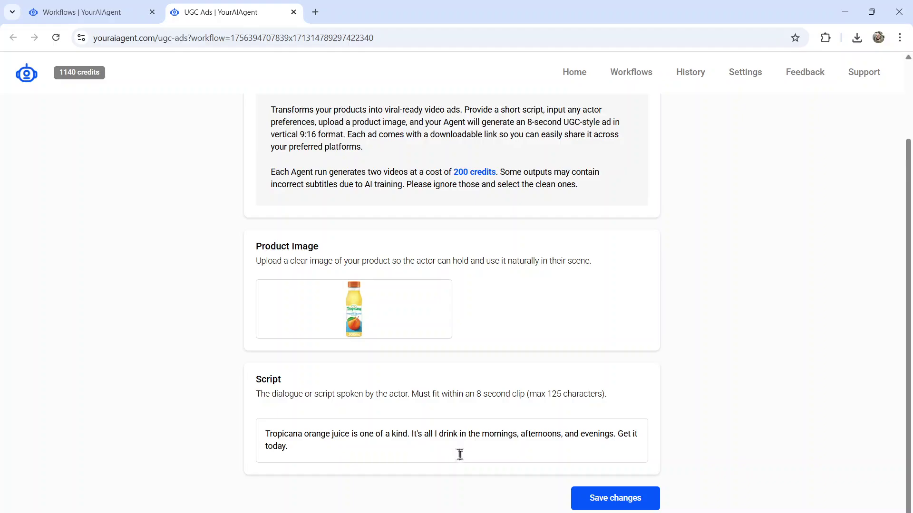
{"action": "left_click", "coordinate": [628, 504]}
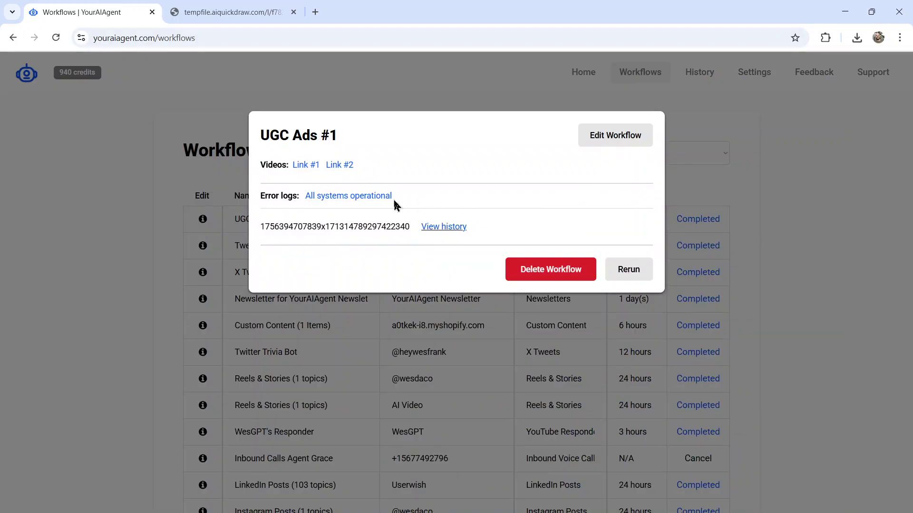
Open the UGC Ads #1 history listing the UGC Ad #1 and #2 videos
{"action": "left_click", "coordinate": [451, 227]}
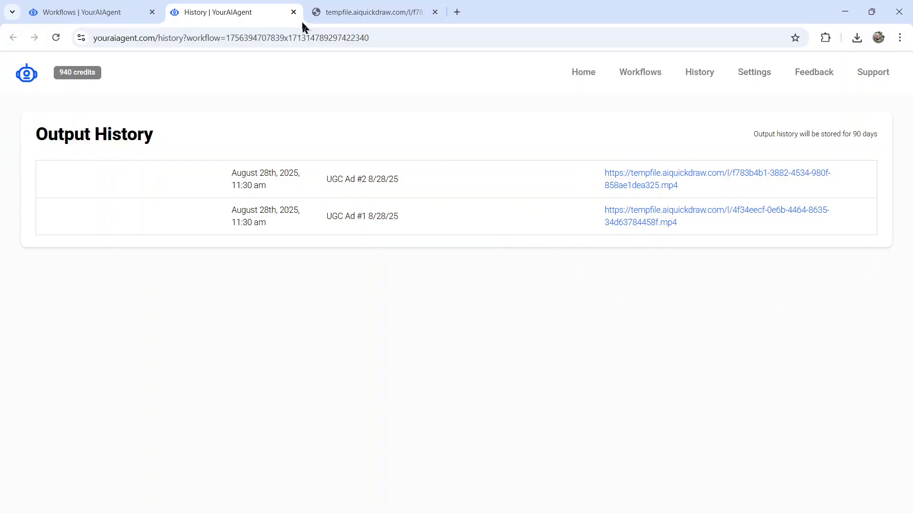
Play the UGC Ad #2 mp4 showing a man in a car holding a Tropicana bottle
{"action": "left_click", "coordinate": [663, 186]}
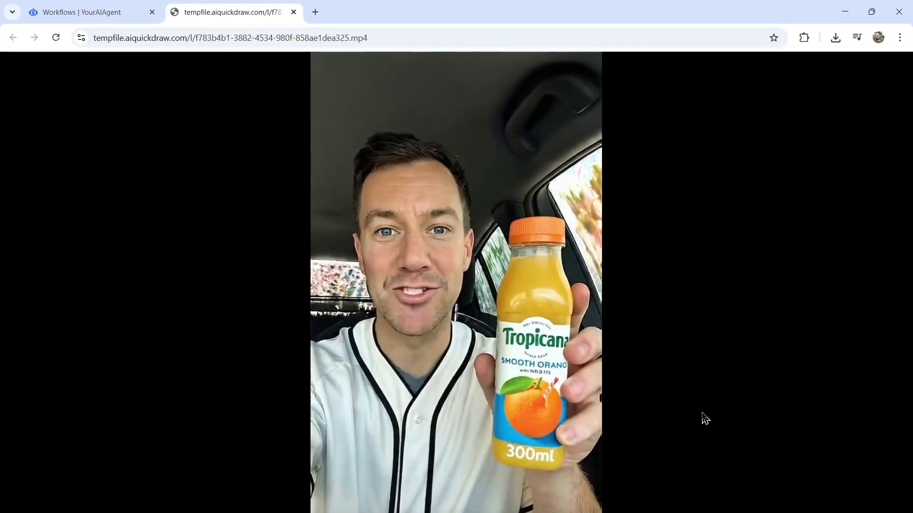
Return from the video tab to the Workflows tab's UGC Ads page
{"action": "key", "text": "ctrl+shift+Tab"}
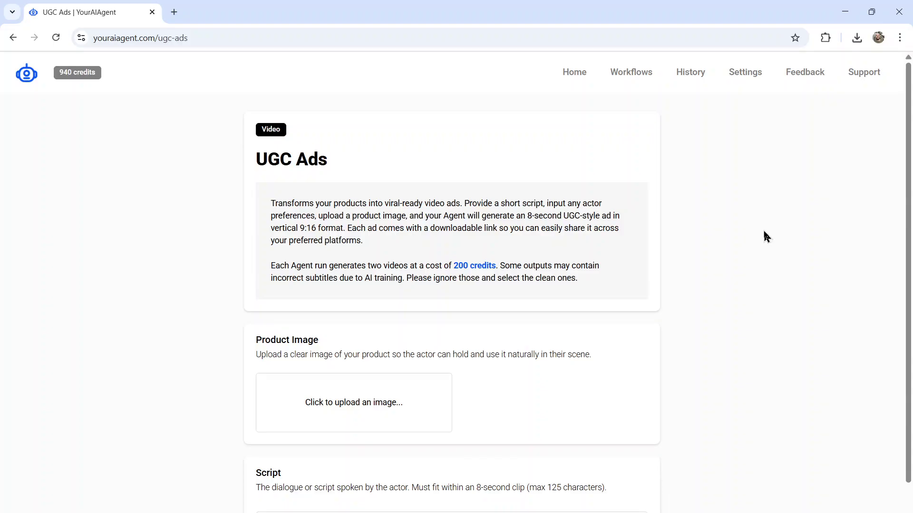
Highlight the 'input any actor preferences' phrase in the UGC Ads description, then clear the highlight
{"action": "left_click_drag", "start_coordinate": [548, 204], "coordinate": [314, 216]}
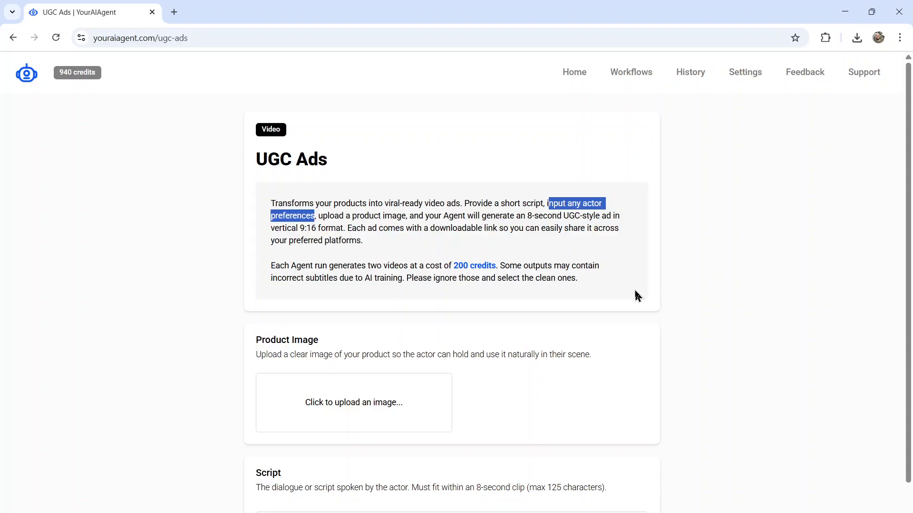
{"action": "left_click", "coordinate": [788, 201]}
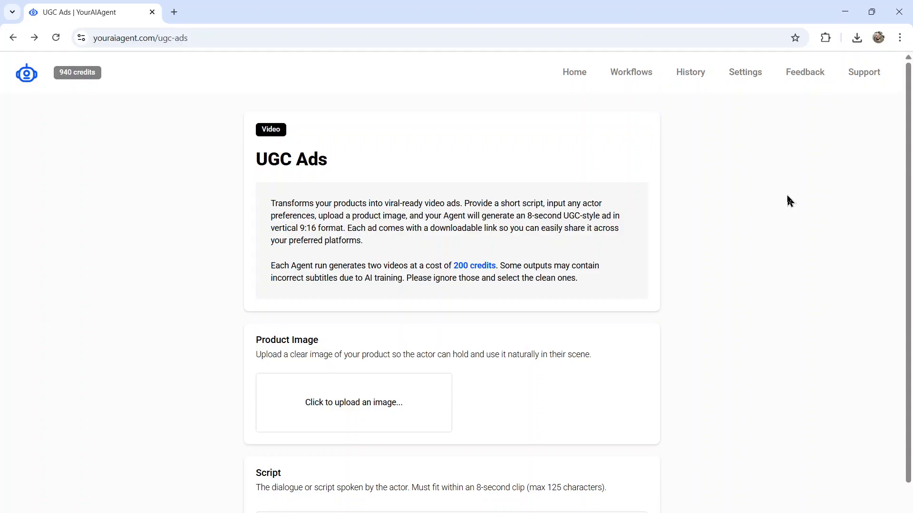